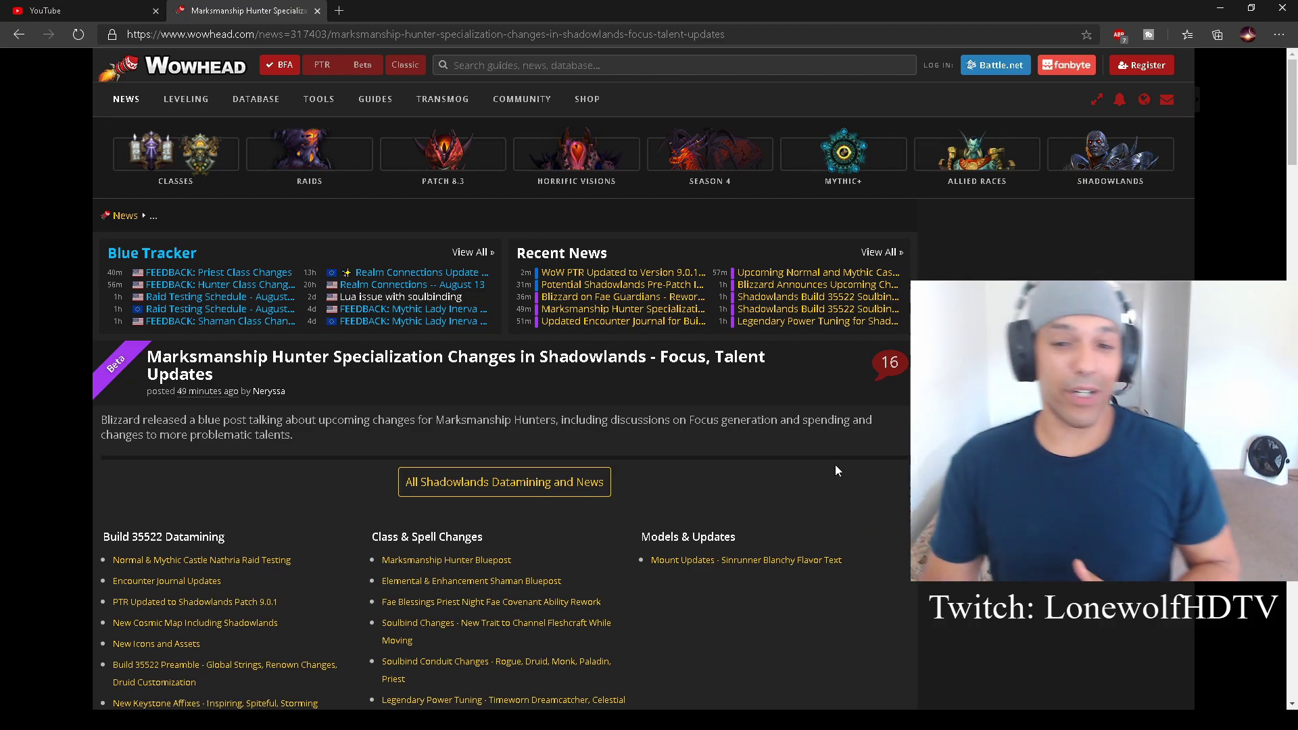
{"action": "scroll", "coordinate": [858, 443], "scroll_direction": "down", "scroll_amount": 3}
{"action": "scroll", "coordinate": [896, 377], "scroll_direction": "down", "scroll_amount": 3}
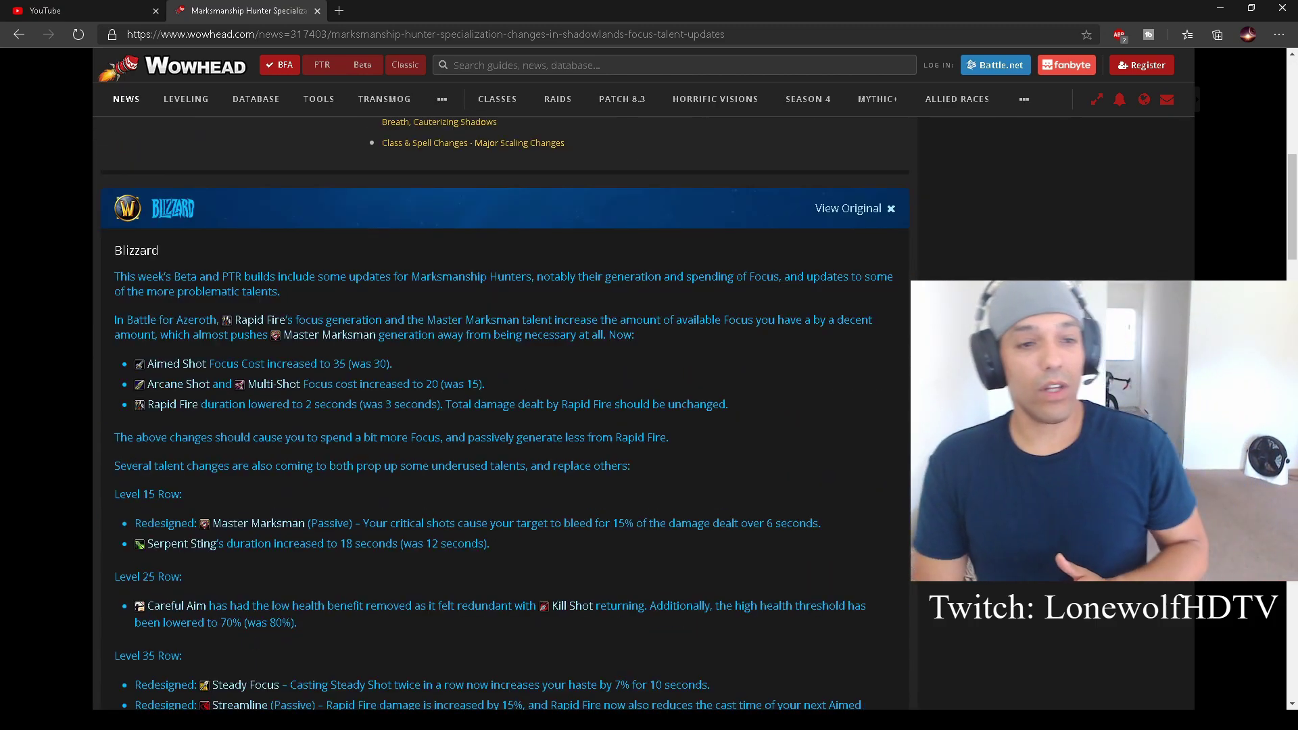
{"action": "scroll", "coordinate": [895, 377], "scroll_direction": "down", "scroll_amount": 1}
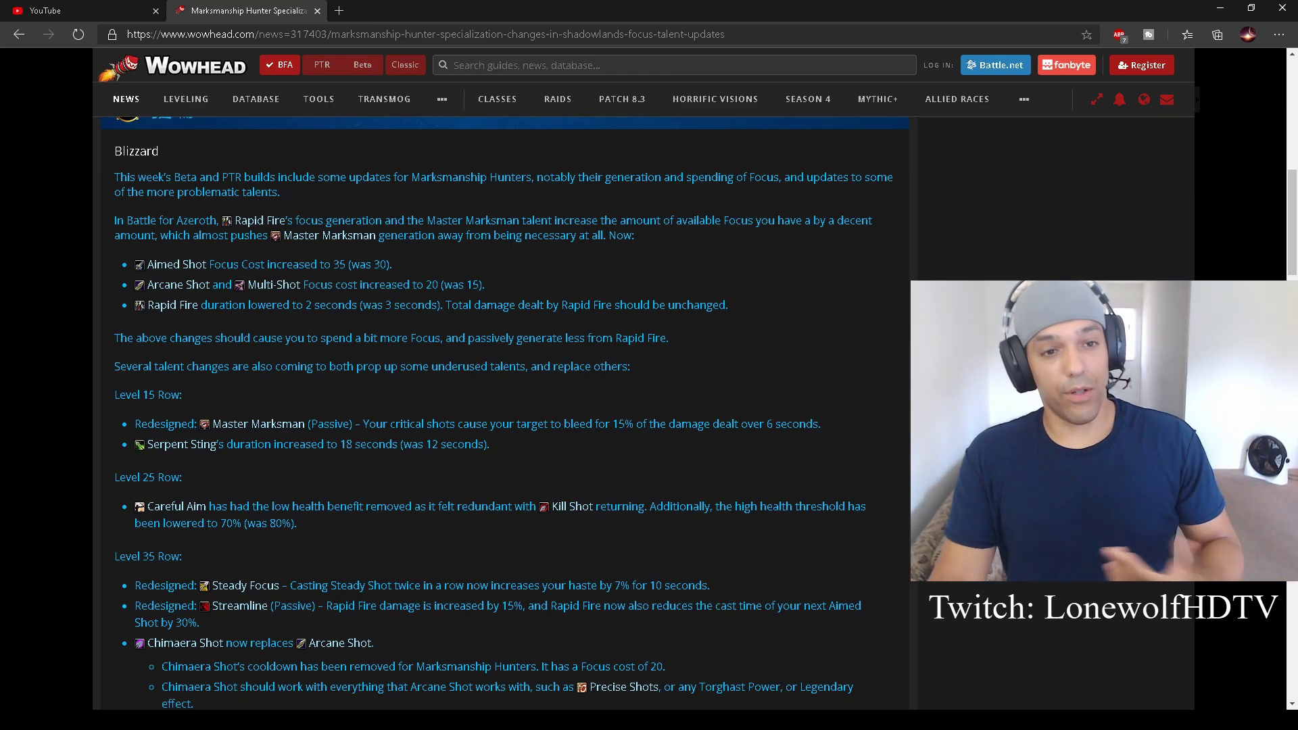
{"action": "scroll", "coordinate": [508, 406], "scroll_direction": "down", "scroll_amount": 1}
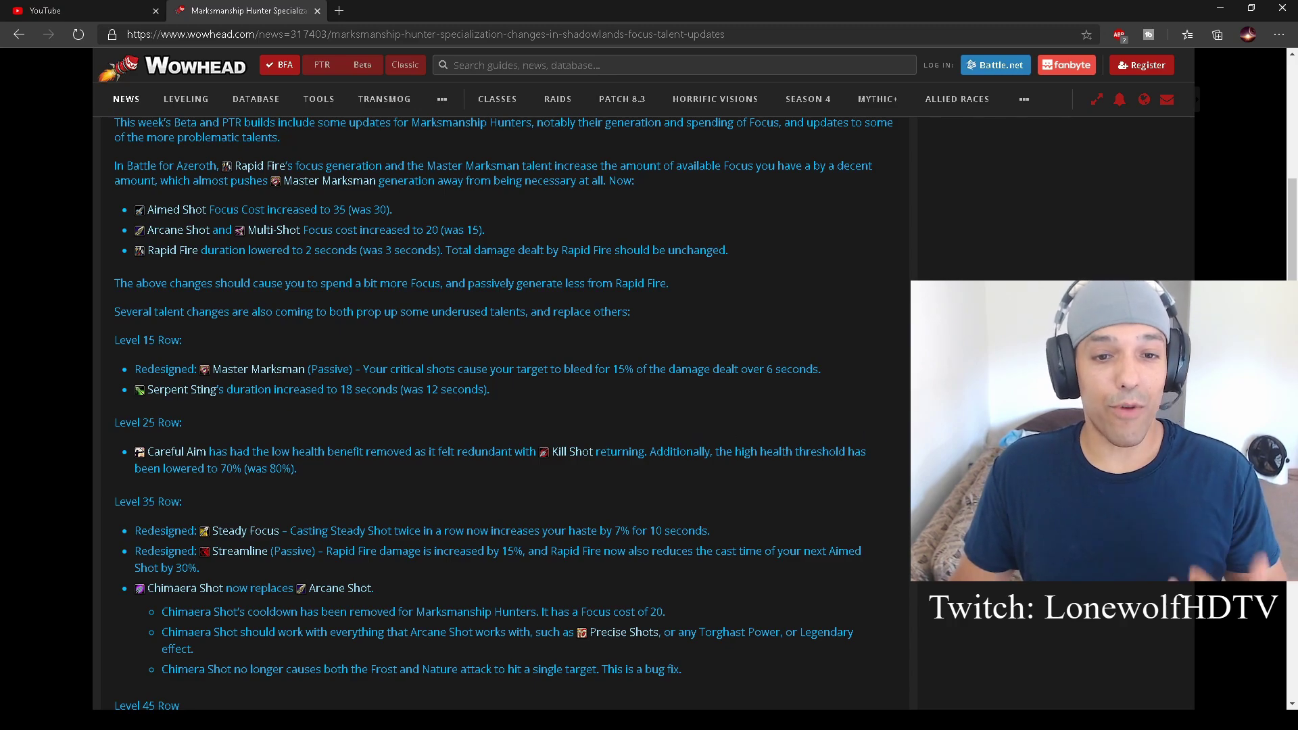
{"action": "scroll", "coordinate": [502, 407], "scroll_direction": "down", "scroll_amount": 1}
{"action": "scroll", "coordinate": [501, 406], "scroll_direction": "down", "scroll_amount": 1}
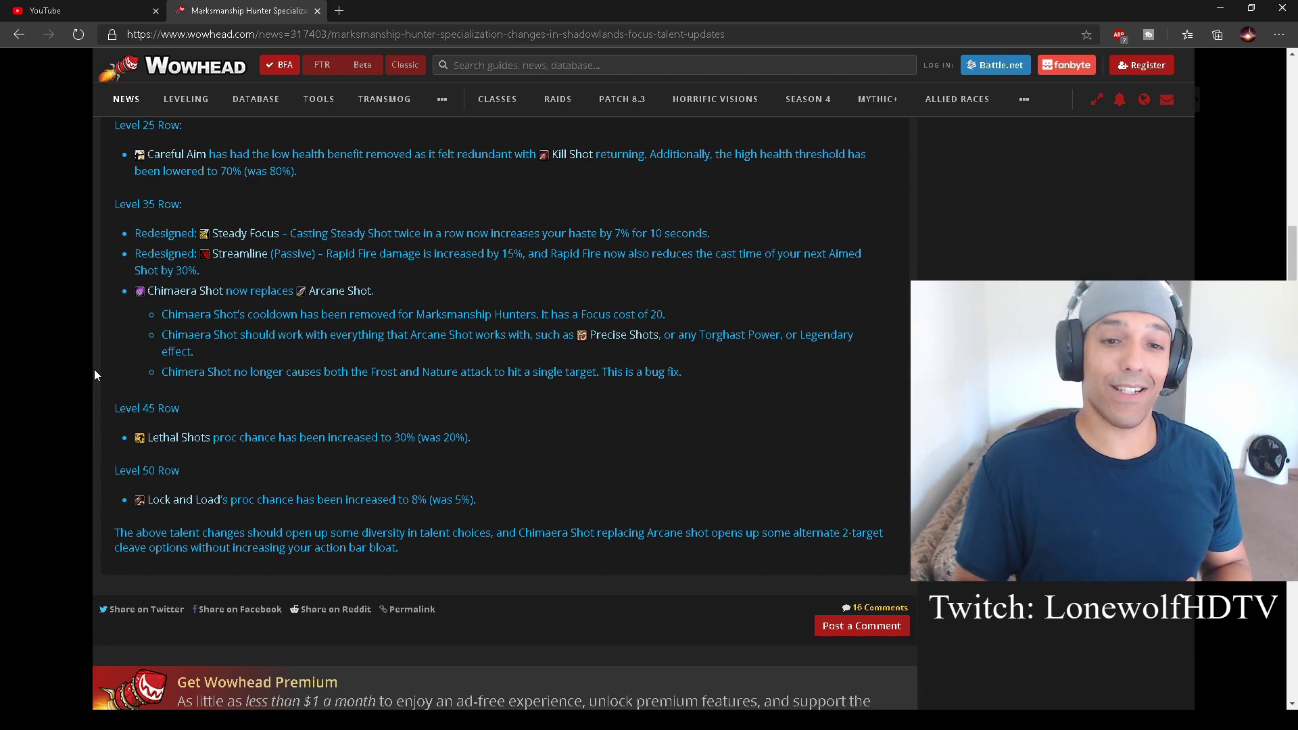
{"action": "scroll", "coordinate": [97, 382], "scroll_direction": "up", "scroll_amount": 1}
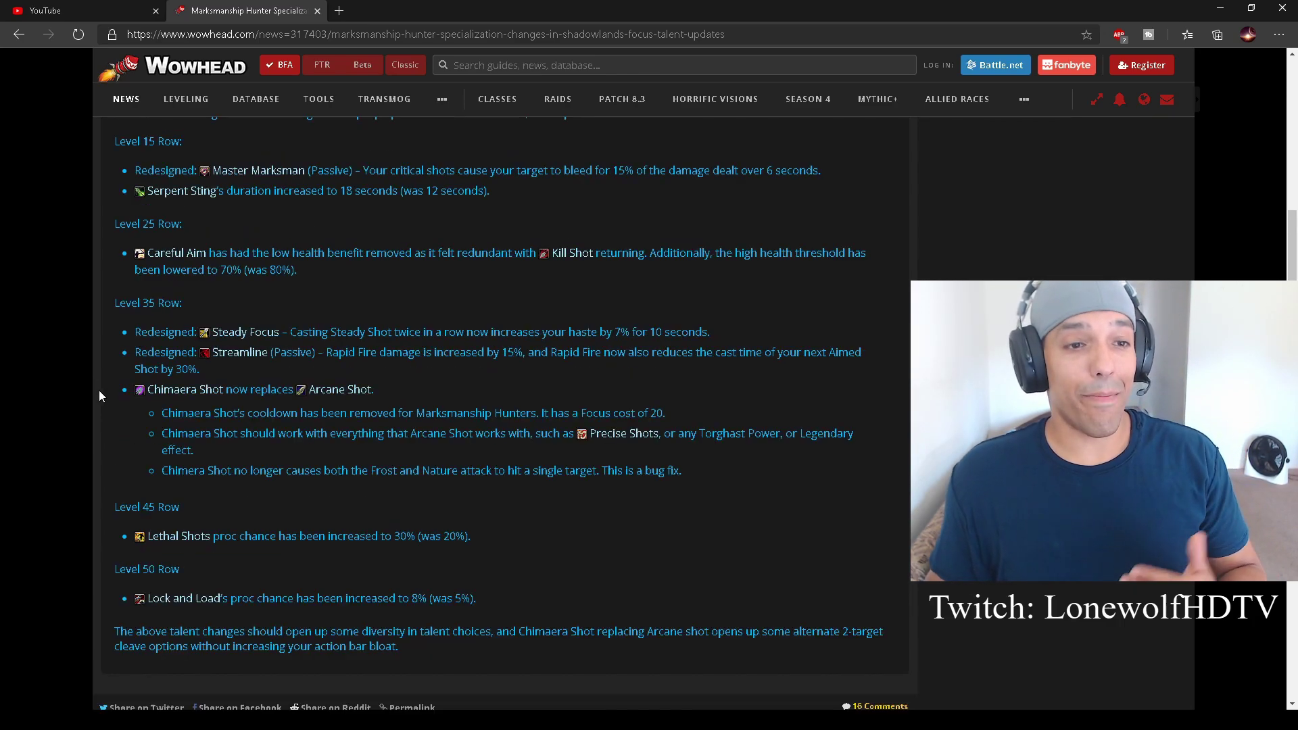
{"action": "scroll", "coordinate": [99, 390], "scroll_direction": "up", "scroll_amount": 1}
{"action": "scroll", "coordinate": [277, 207], "scroll_direction": "up", "scroll_amount": 1}
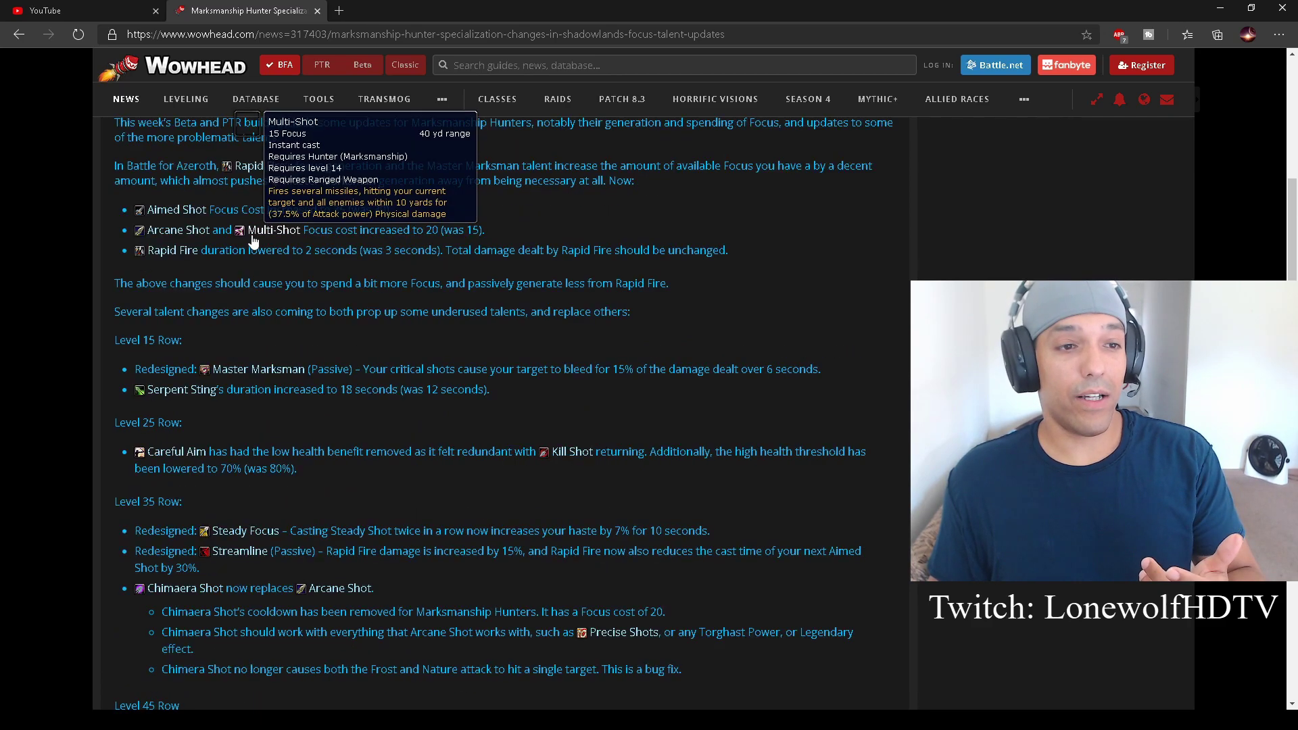
{"action": "scroll", "coordinate": [344, 253], "scroll_direction": "down", "scroll_amount": 1}
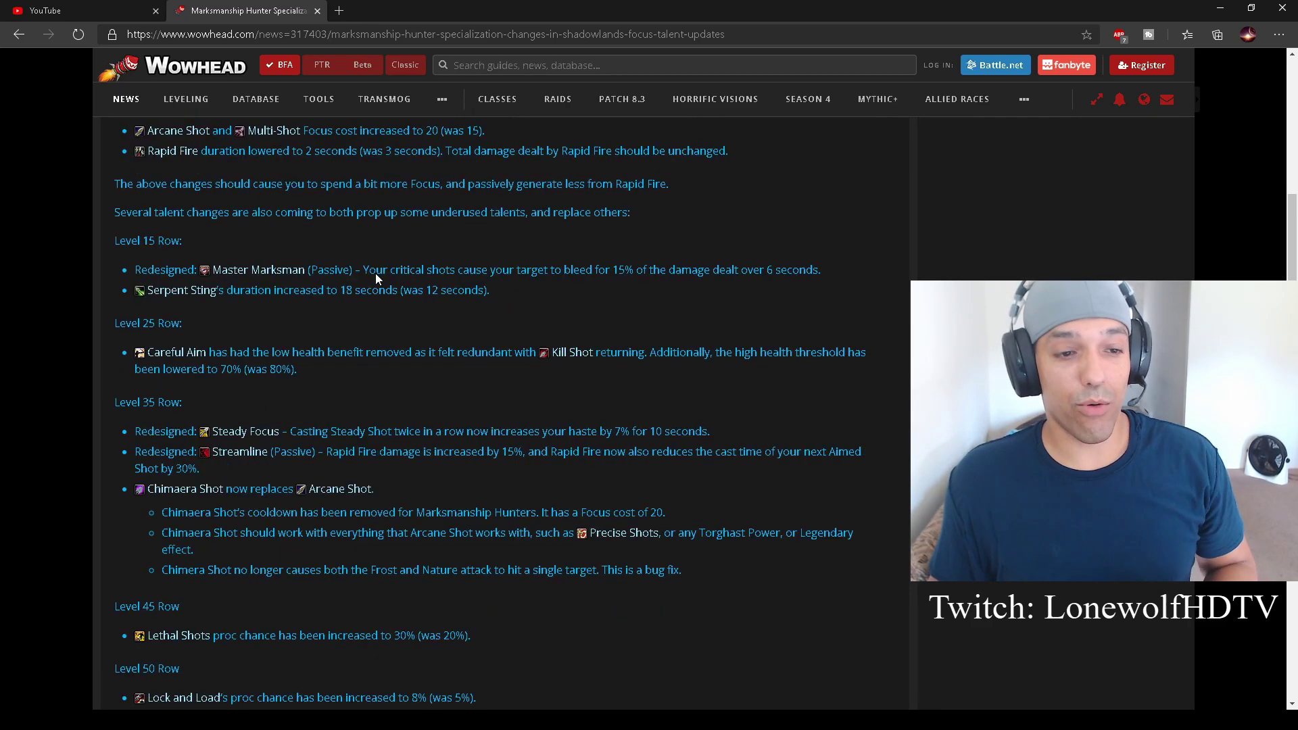
{"action": "scroll", "coordinate": [373, 279], "scroll_direction": "down", "scroll_amount": 2}
{"action": "scroll", "coordinate": [395, 424], "scroll_direction": "down", "scroll_amount": 1}
{"action": "scroll", "coordinate": [385, 406], "scroll_direction": "up", "scroll_amount": 1}
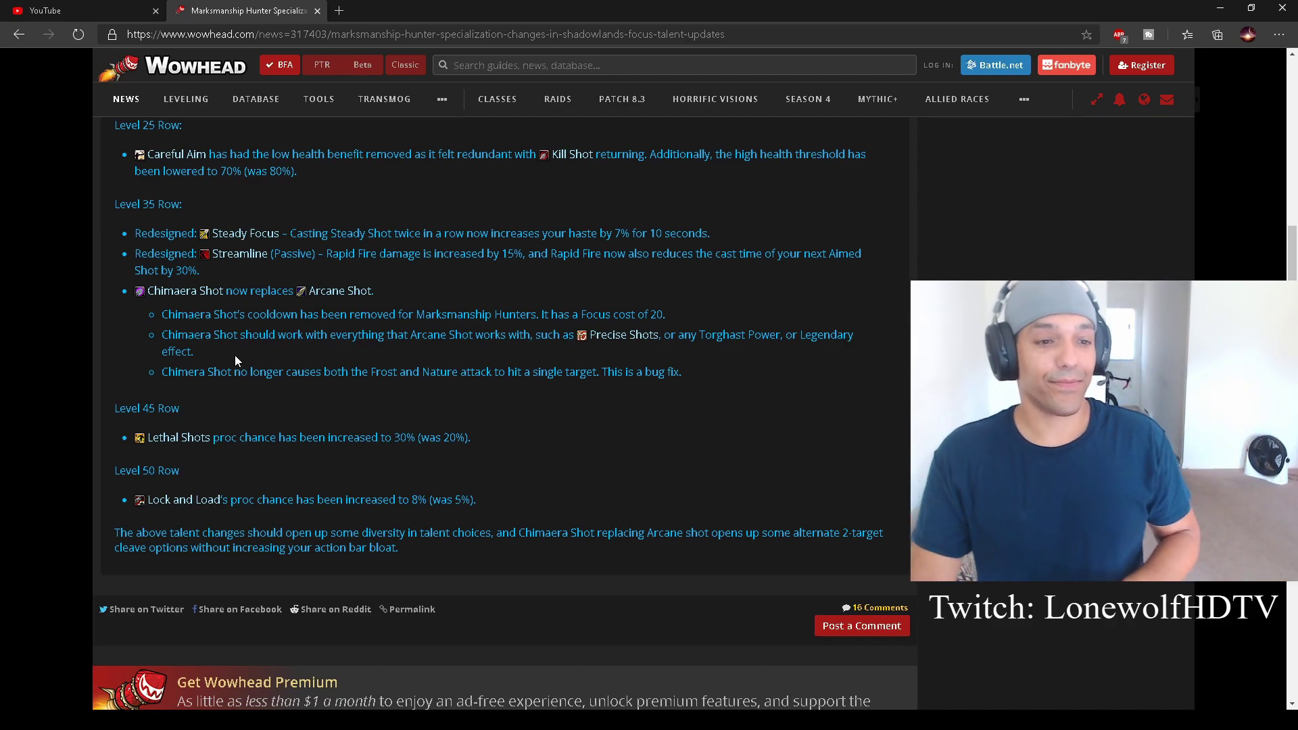
{"action": "scroll", "coordinate": [378, 425], "scroll_direction": "down", "scroll_amount": 1}
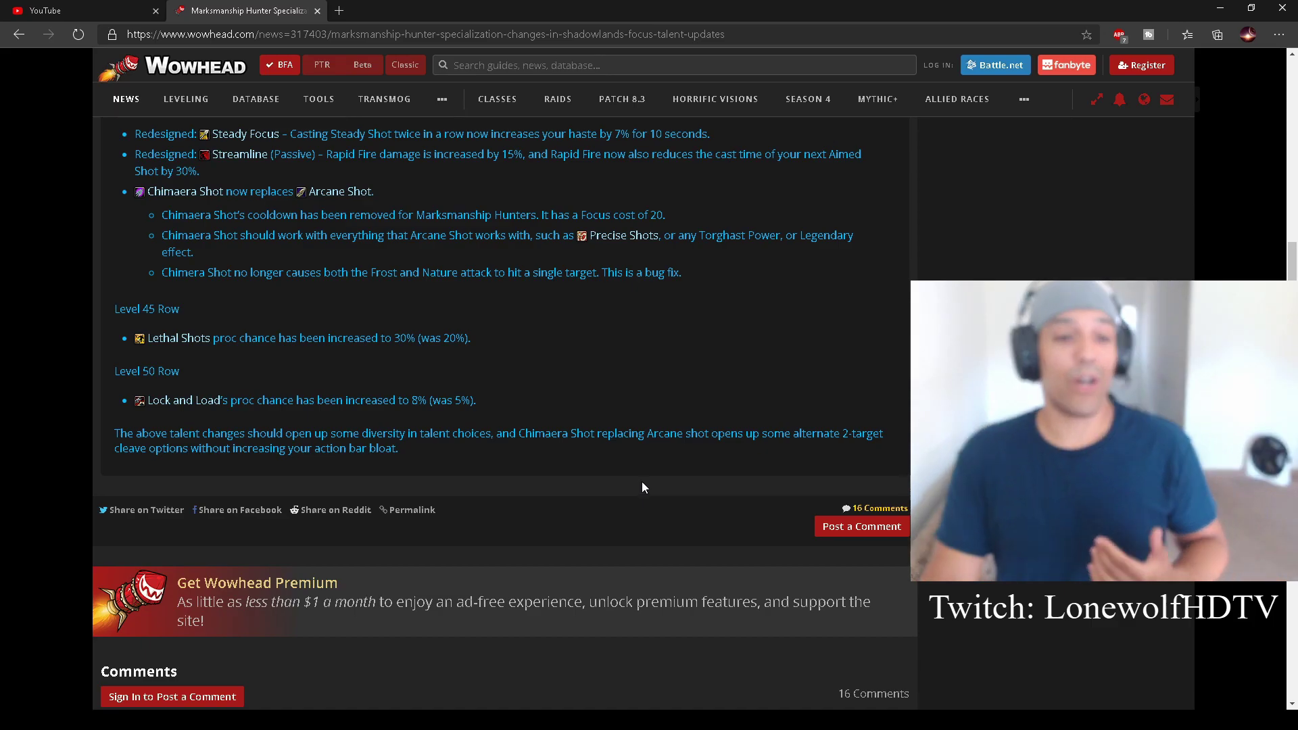
{"action": "scroll", "coordinate": [638, 478], "scroll_direction": "up", "scroll_amount": 2}
{"action": "scroll", "coordinate": [637, 478], "scroll_direction": "up", "scroll_amount": 3}
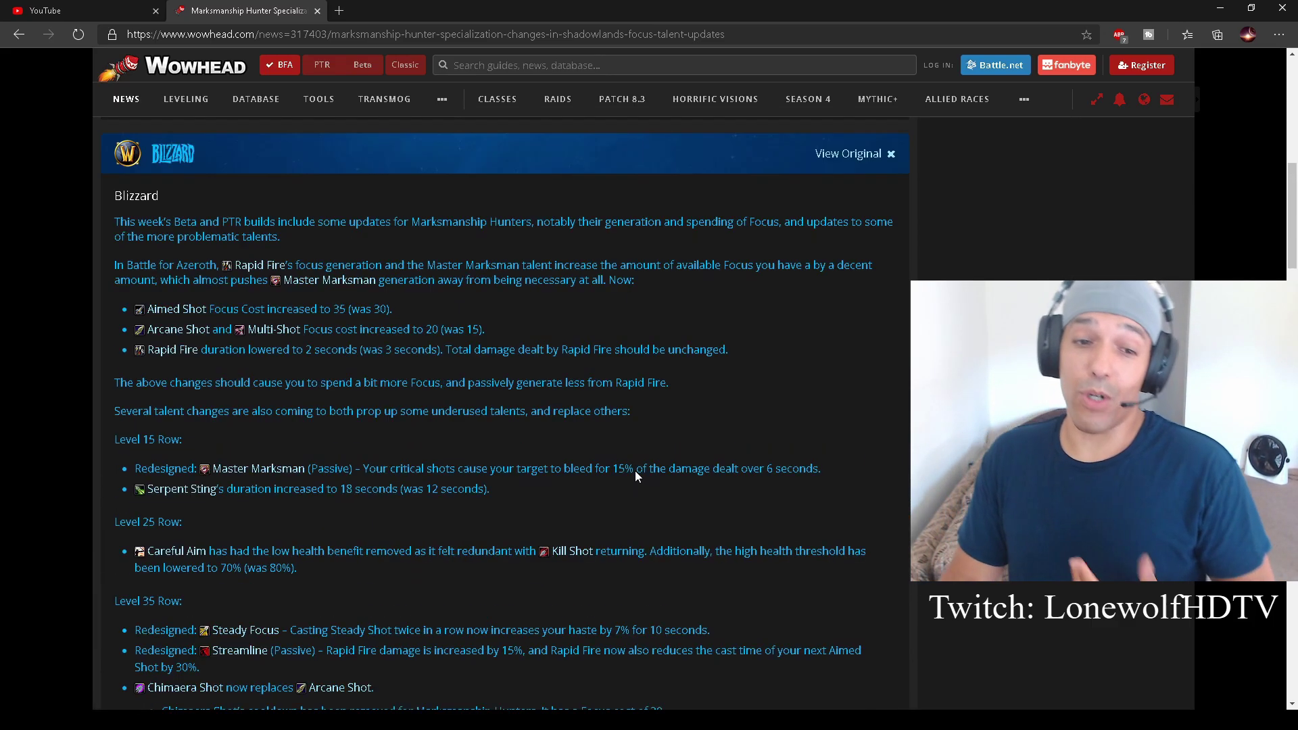
{"action": "scroll", "coordinate": [636, 471], "scroll_direction": "up", "scroll_amount": 2}
{"action": "scroll", "coordinate": [634, 467], "scroll_direction": "up", "scroll_amount": 4}
{"action": "scroll", "coordinate": [634, 463], "scroll_direction": "down", "scroll_amount": 2}
{"action": "scroll", "coordinate": [634, 469], "scroll_direction": "down", "scroll_amount": 5}
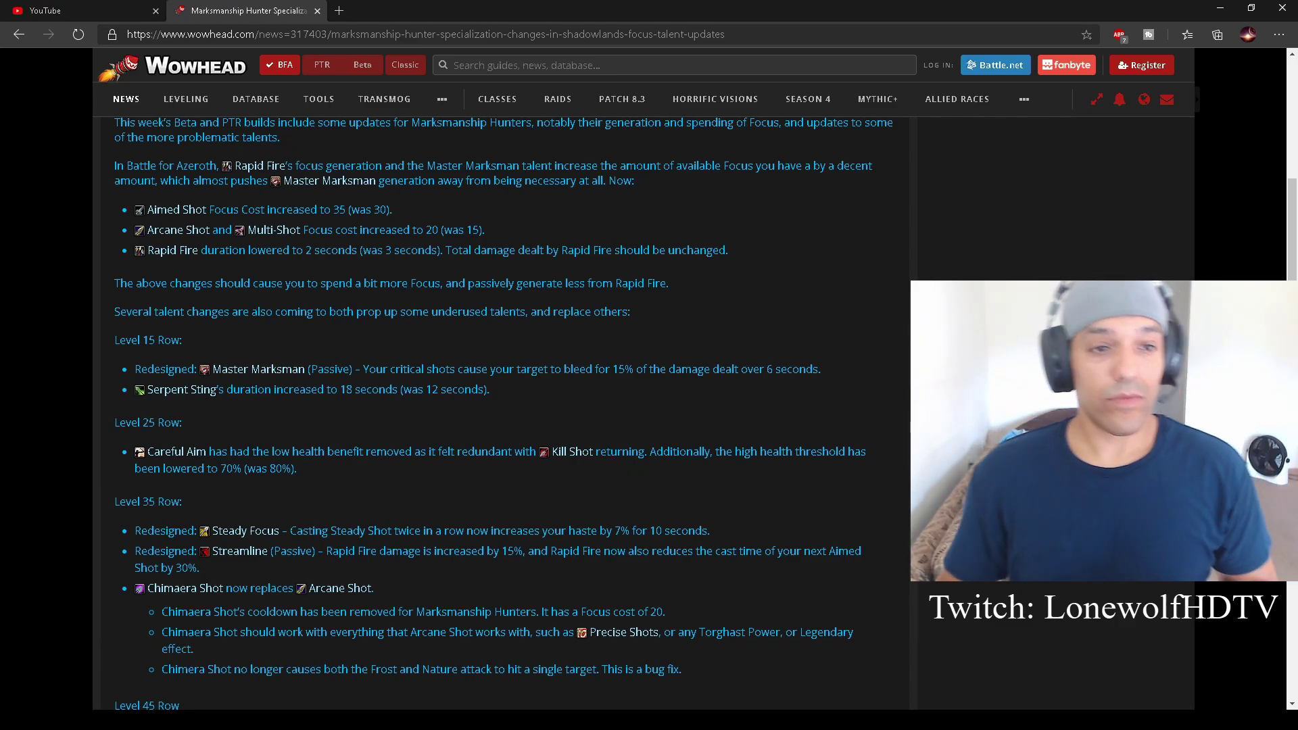
{"action": "scroll", "coordinate": [593, 399], "scroll_direction": "up", "scroll_amount": 1}
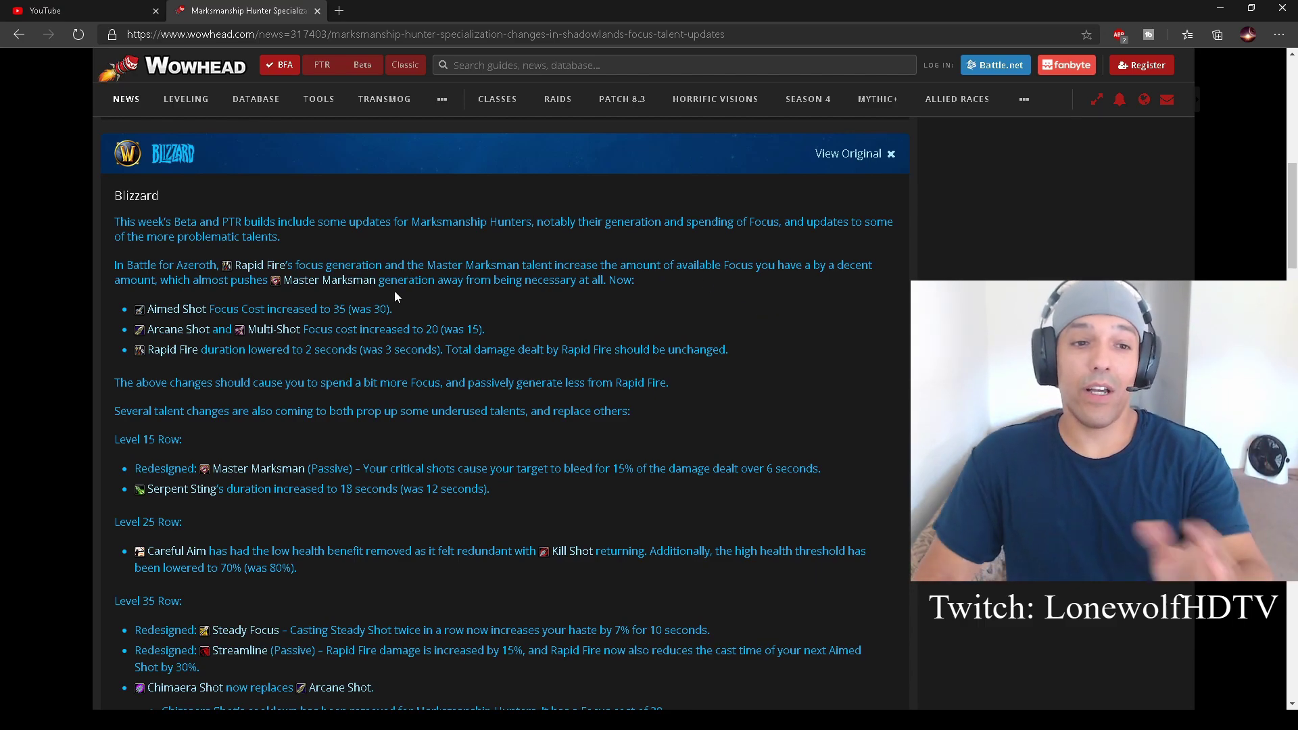
{"action": "mouse_move", "coordinate": [329, 280]}
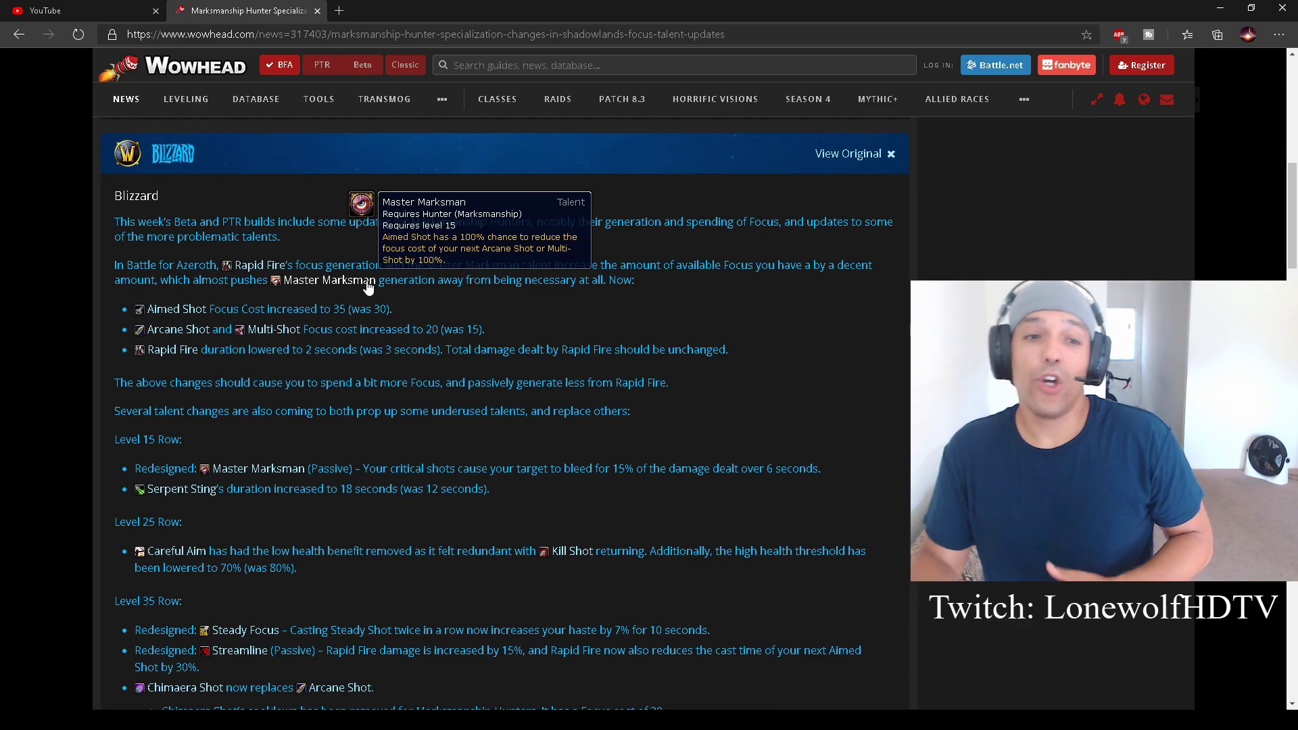
{"action": "scroll", "coordinate": [614, 350], "scroll_direction": "down", "scroll_amount": 1}
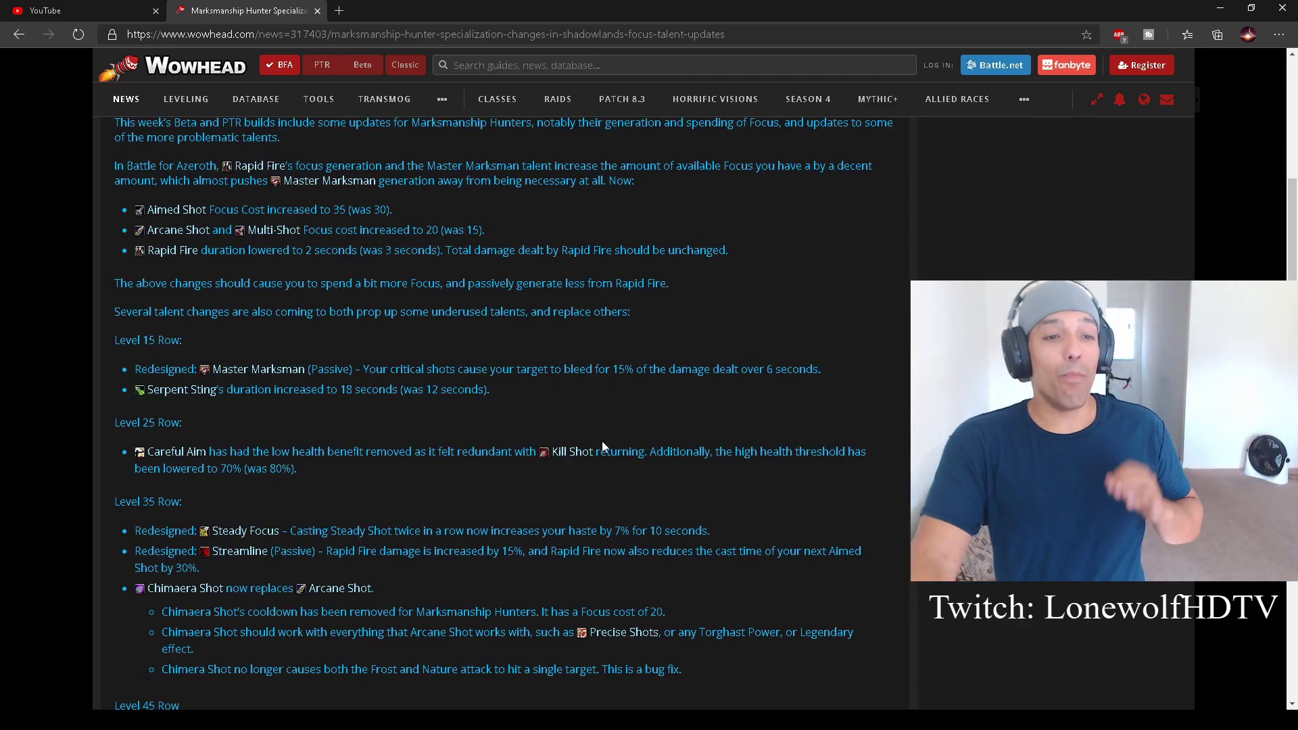
{"action": "scroll", "coordinate": [605, 441], "scroll_direction": "up", "scroll_amount": 1}
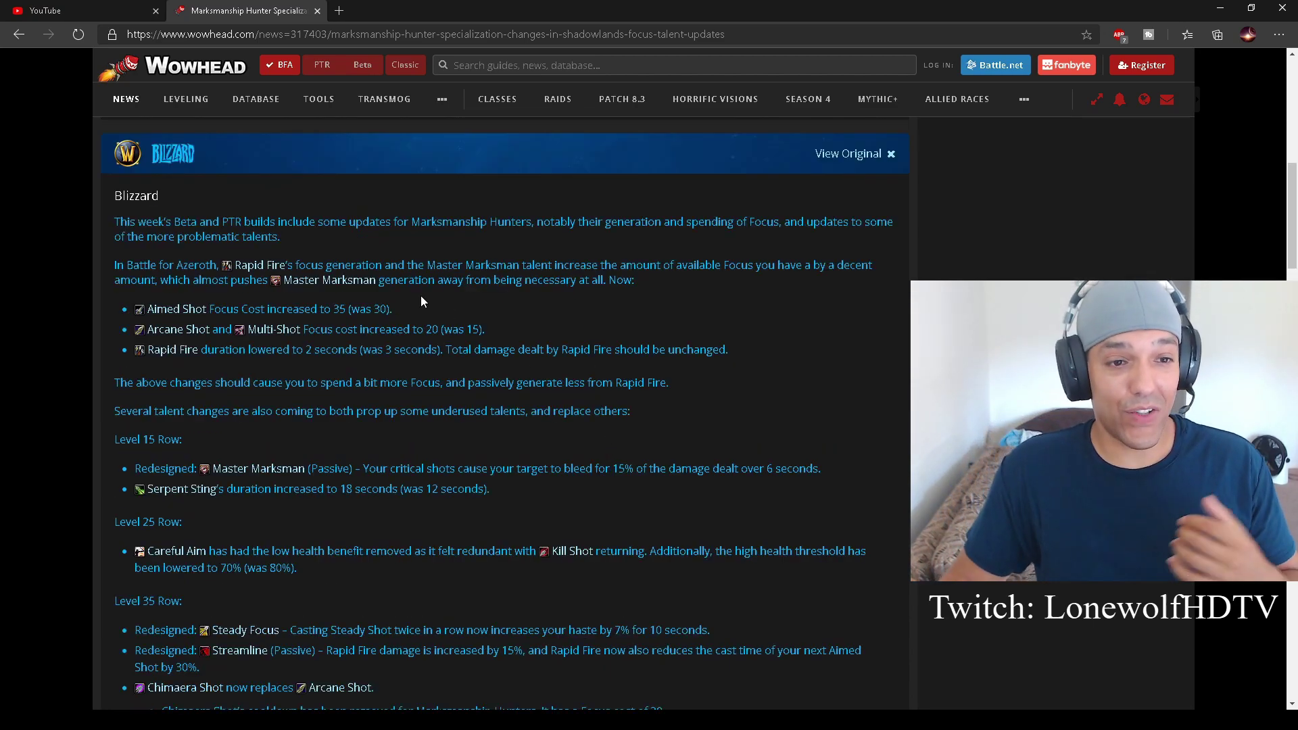